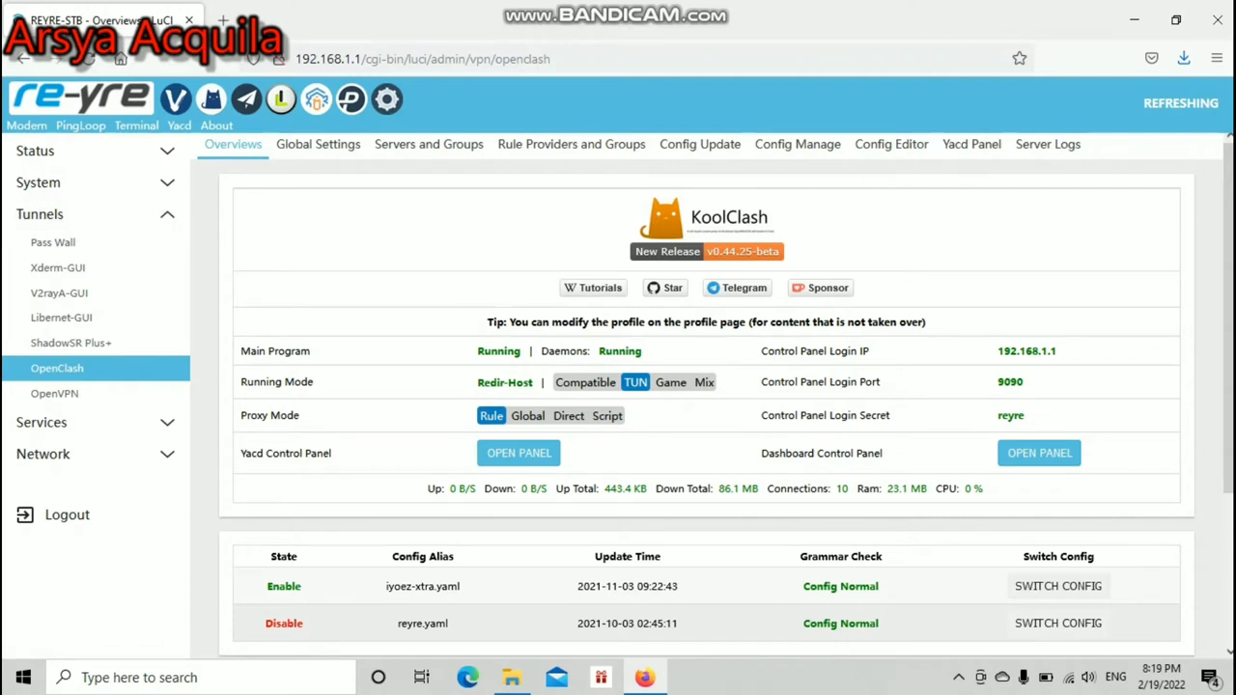
Upload luci-app-openclash_mod_0.44.24-beta_all.ipk from Downloads into the router's root folder with the File Explorer
left_click(87, 182)
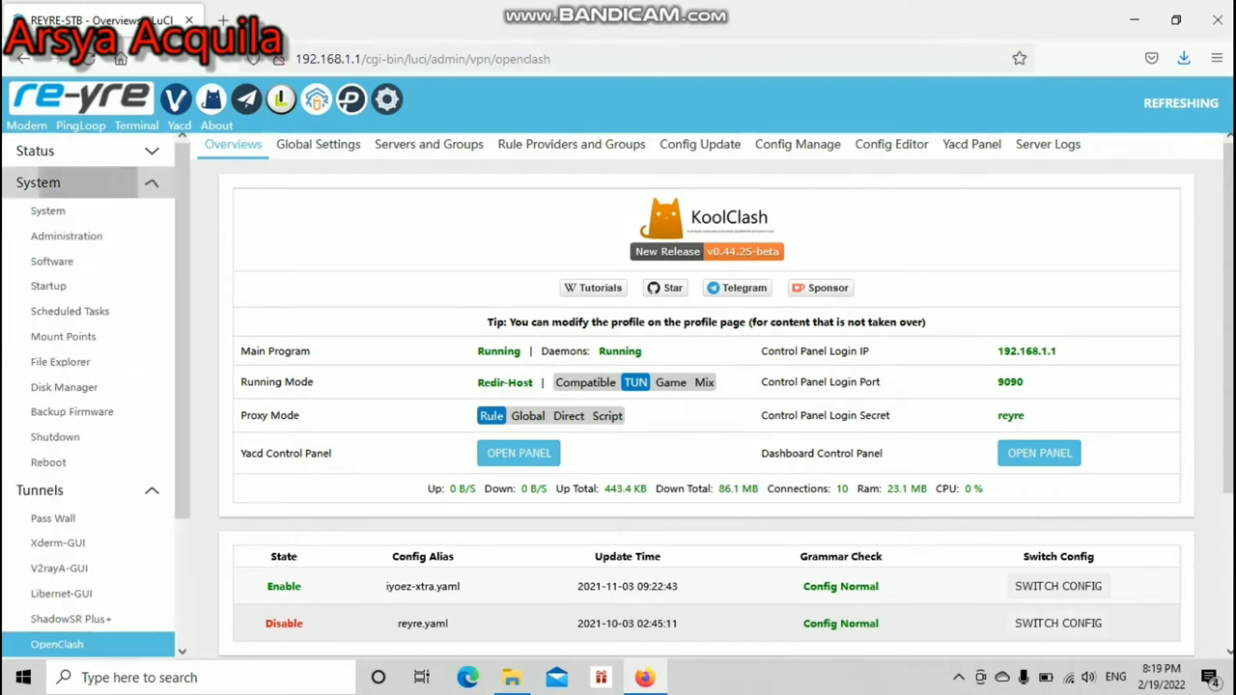
left_click(60, 361)
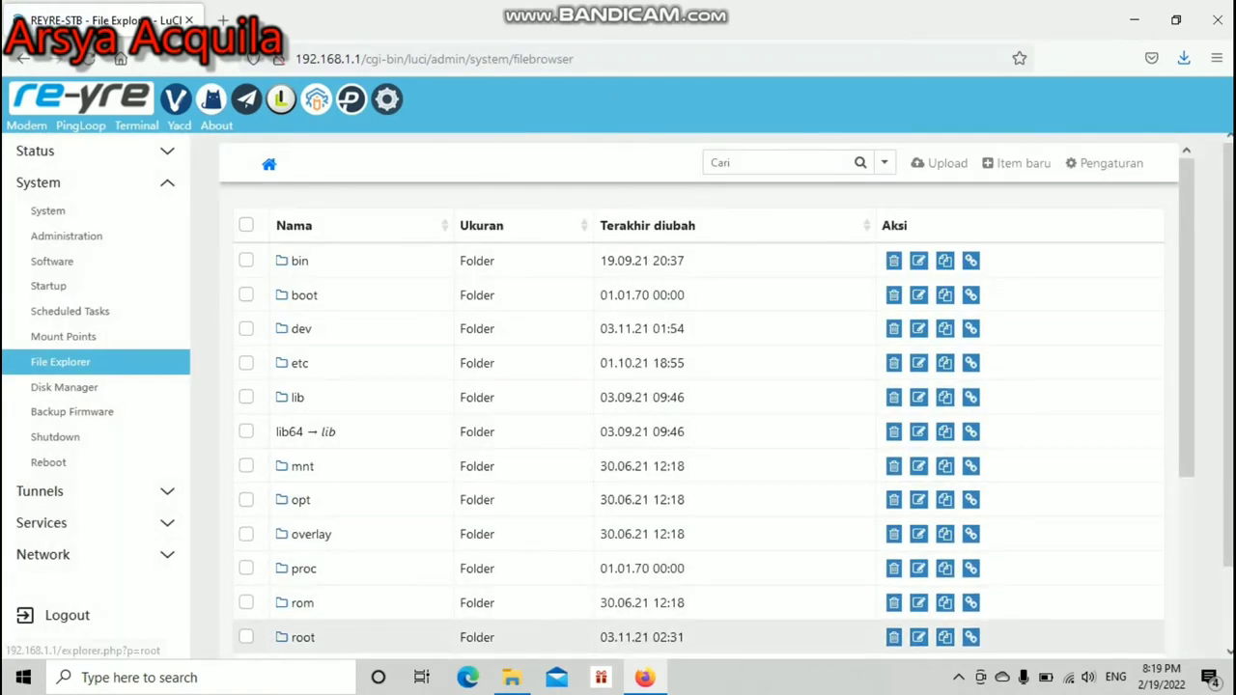
left_click(303, 637)
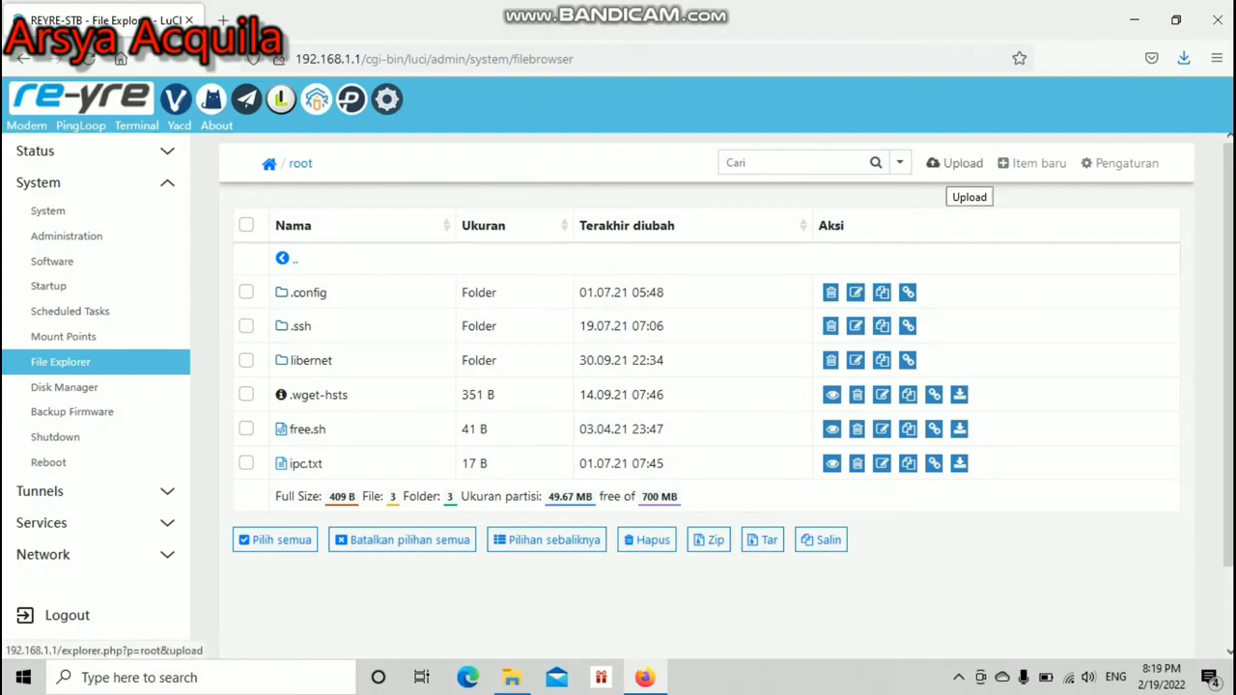
left_click(961, 164)
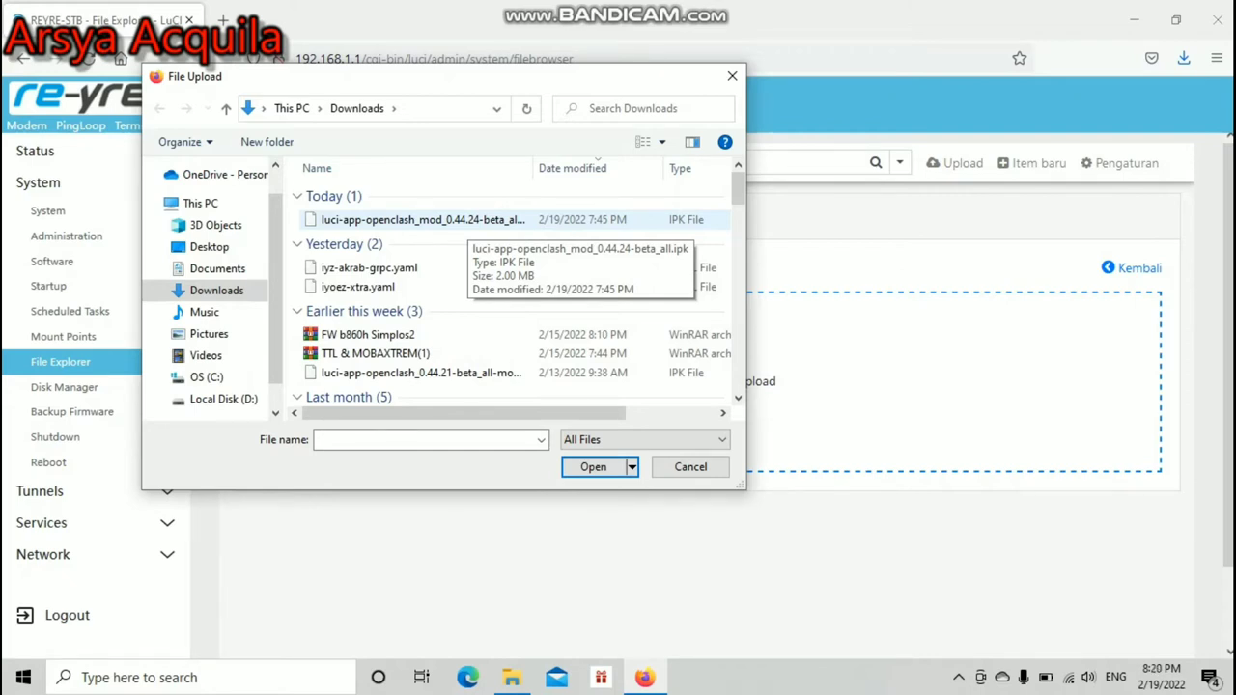
double_click(454, 220)
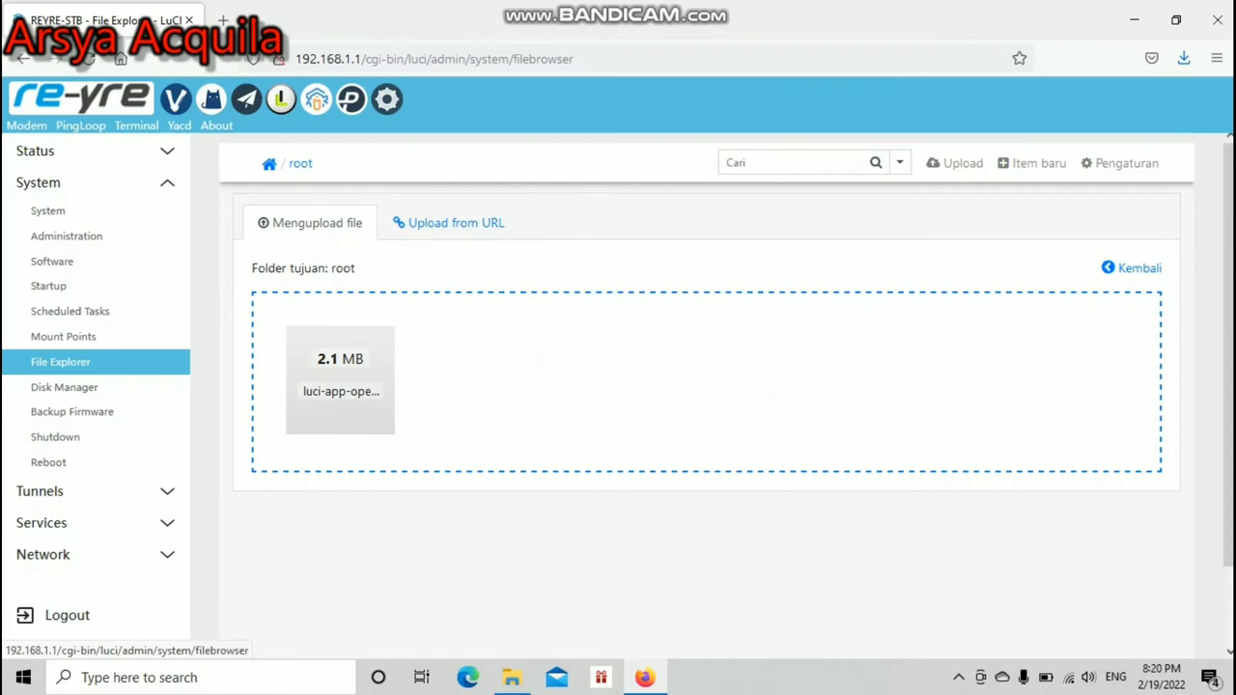
Reload the router's file explorer and reopen the root folder to check for the uploaded ipk package
left_click(60, 361)
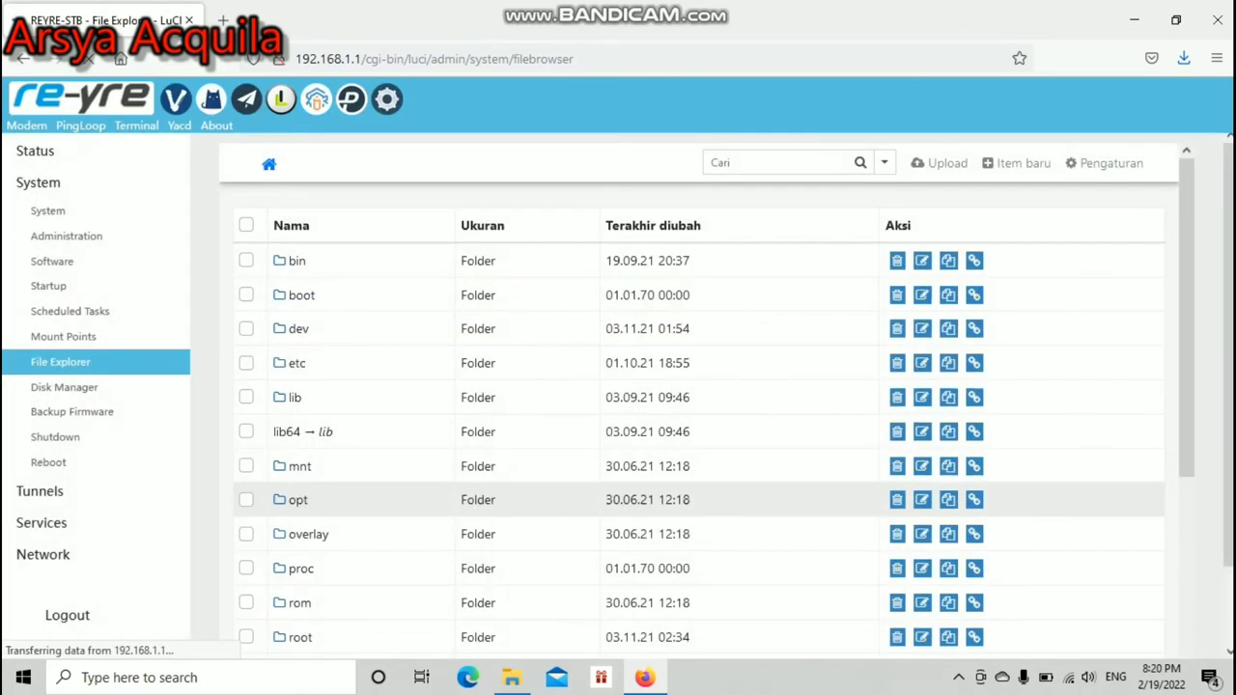
scroll(695, 541, "down", 2)
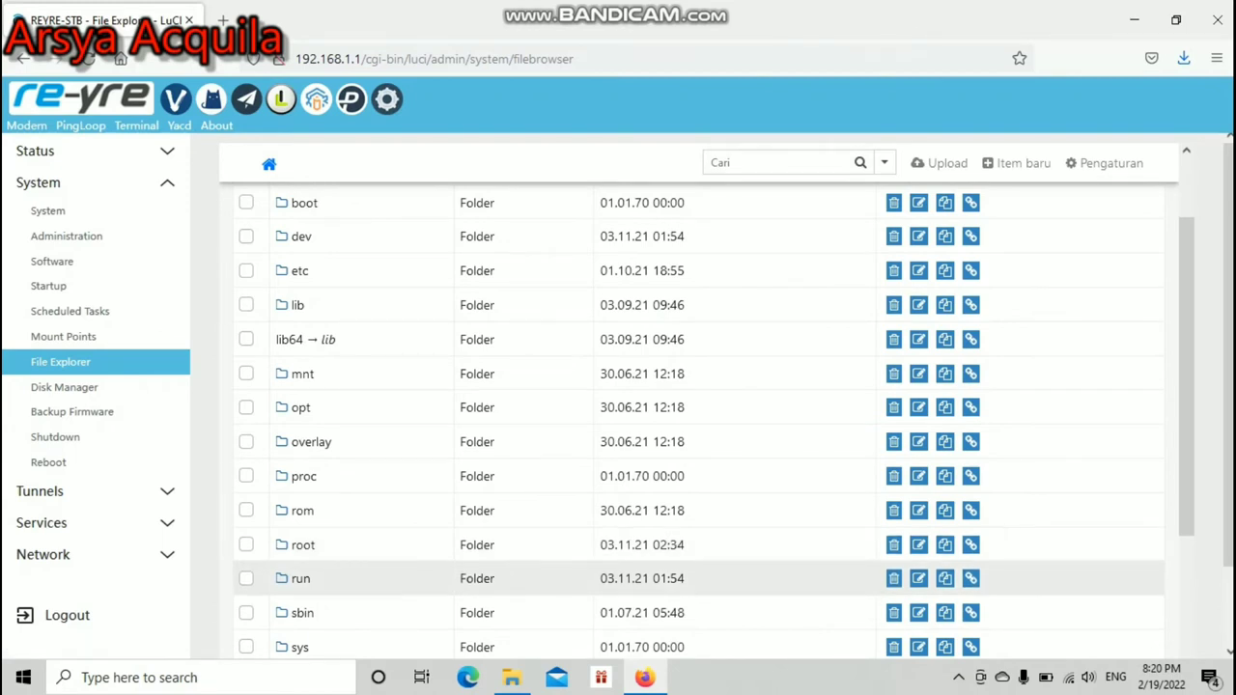
left_click(302, 544)
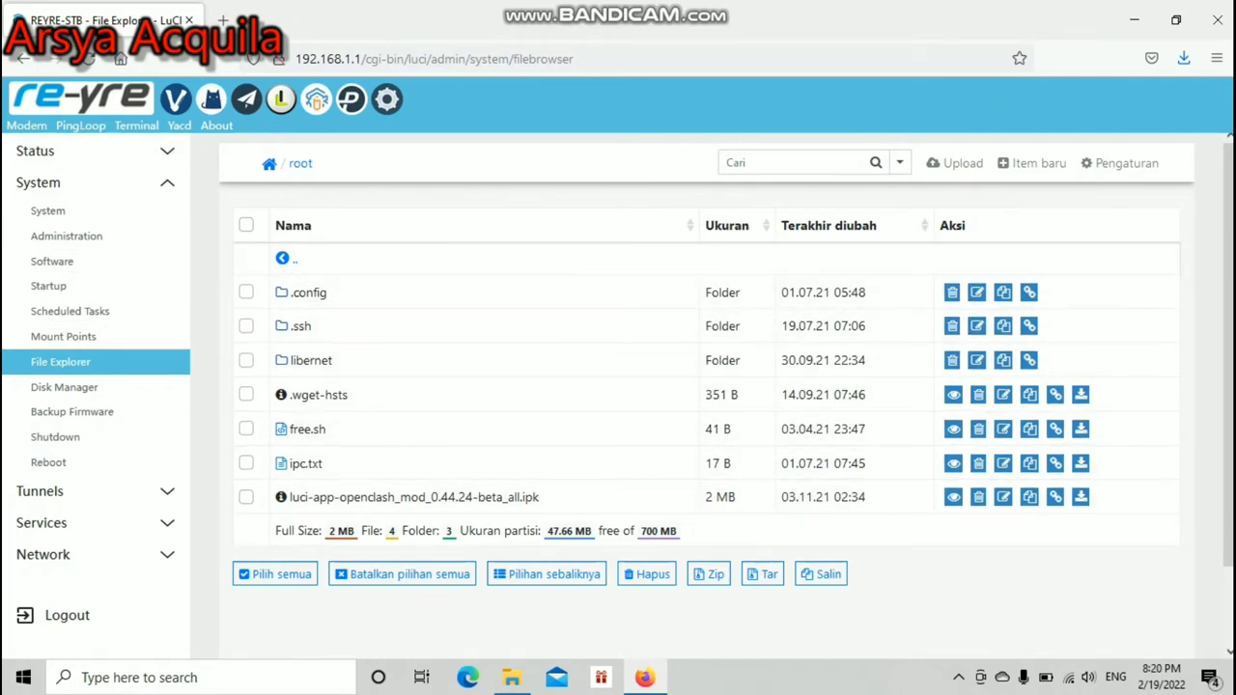
Open the router's terminal, change to the /root directory and list its files to find the package name
left_click(135, 126)
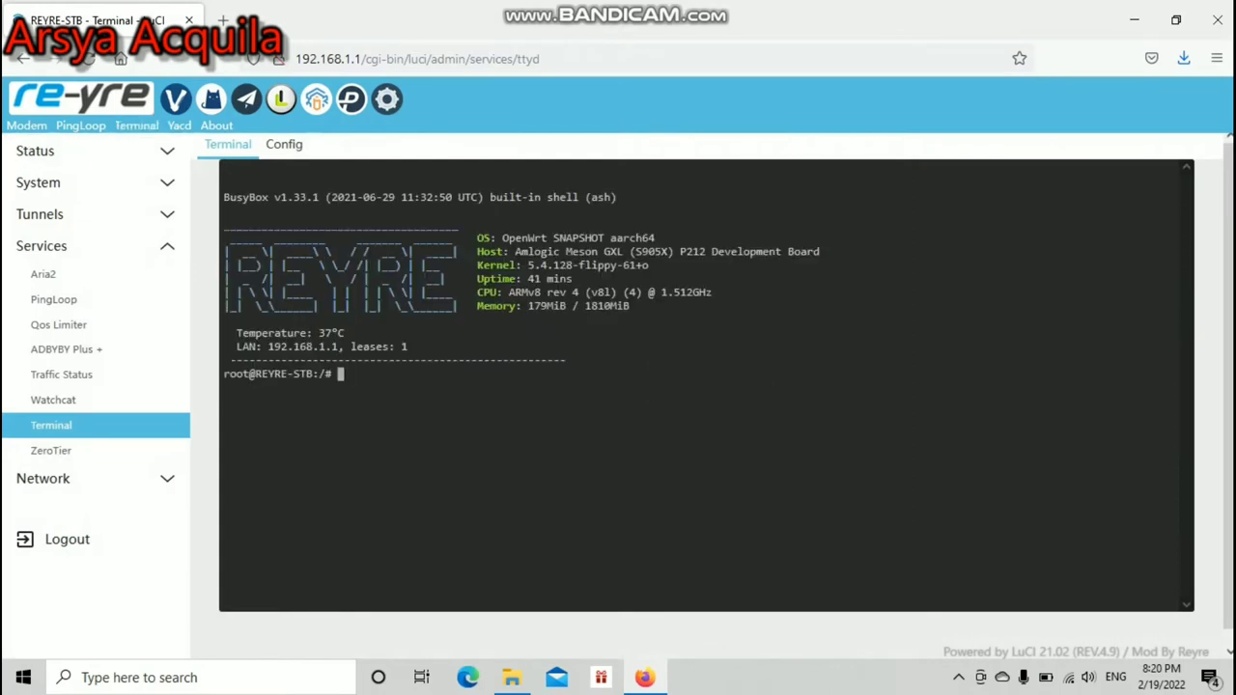
type("cd /root")
key("Return")
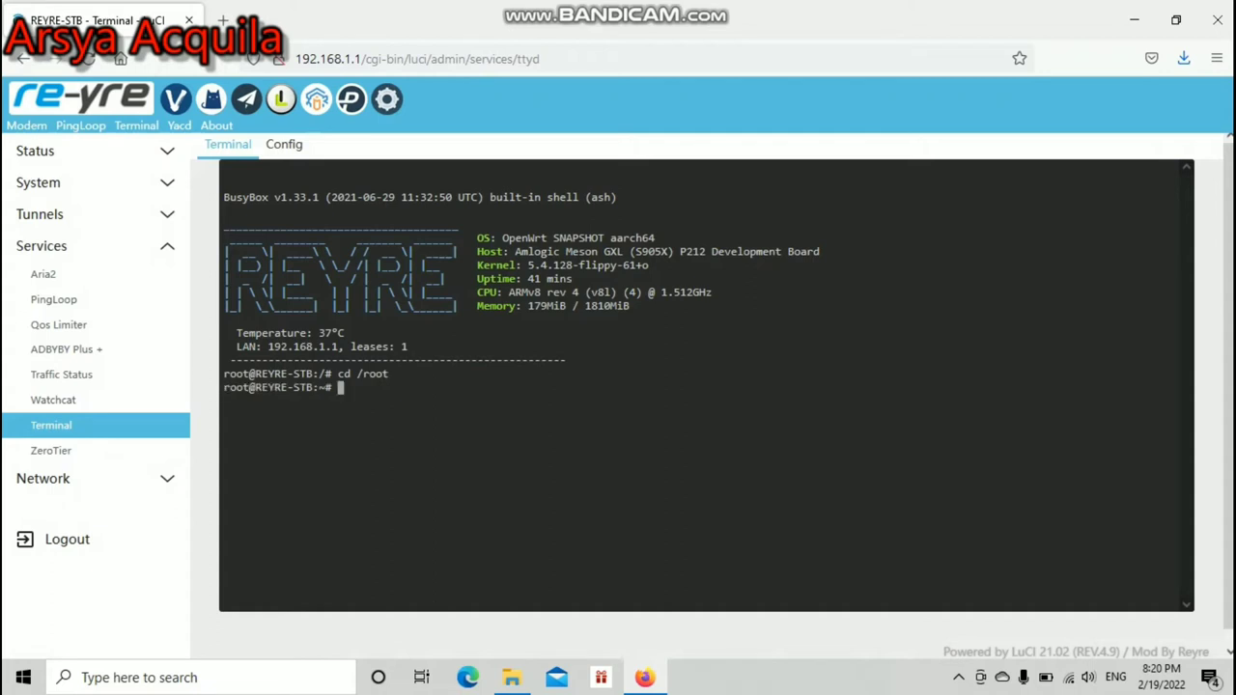
type("ls")
key("Return")
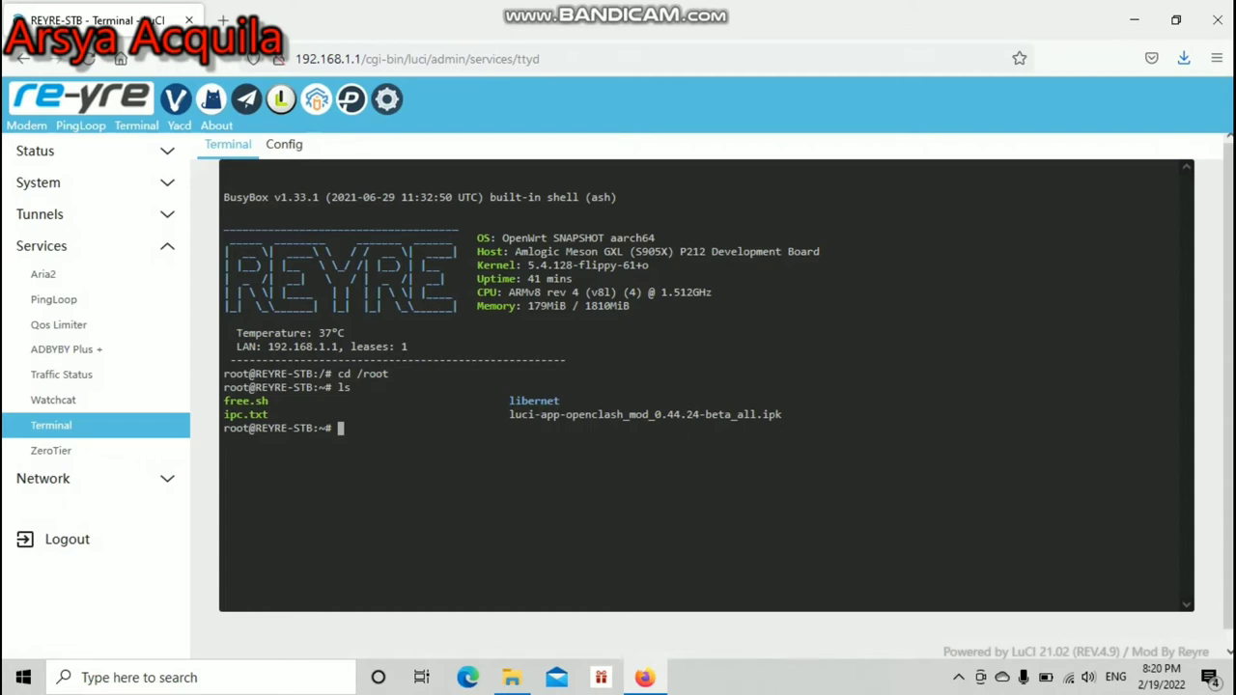
left_click_drag(509, 414, 782, 415)
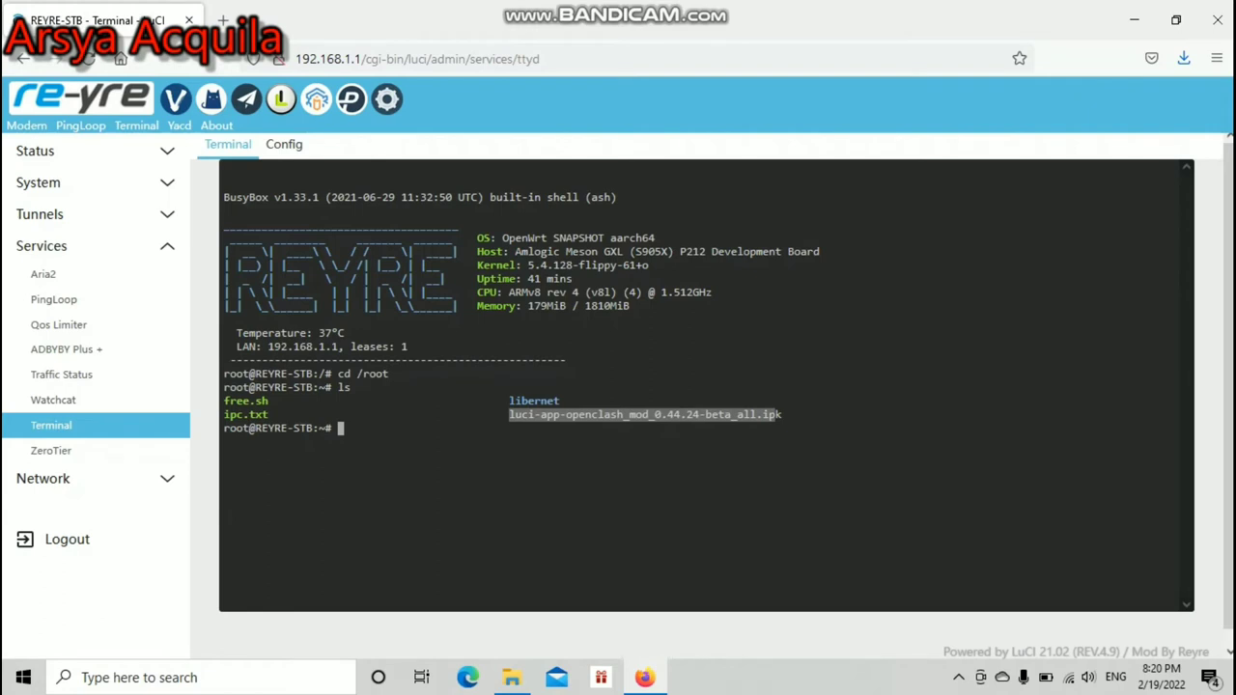
left_click(782, 414)
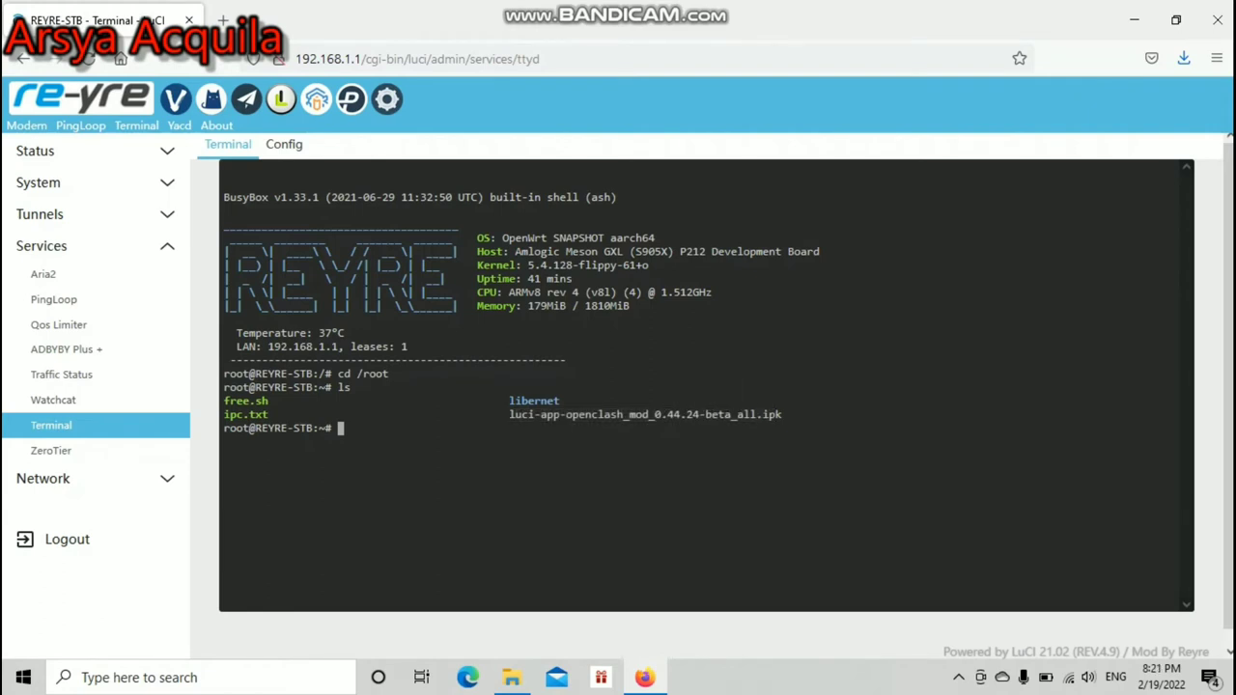
Install the package by running opkg install luci-app-openclash_mod_0.44.24-beta_all.ipk, copying the file name from the listing
type("opkg install")
left_click_drag(510, 414, 781, 414)
key("ctrl+c")
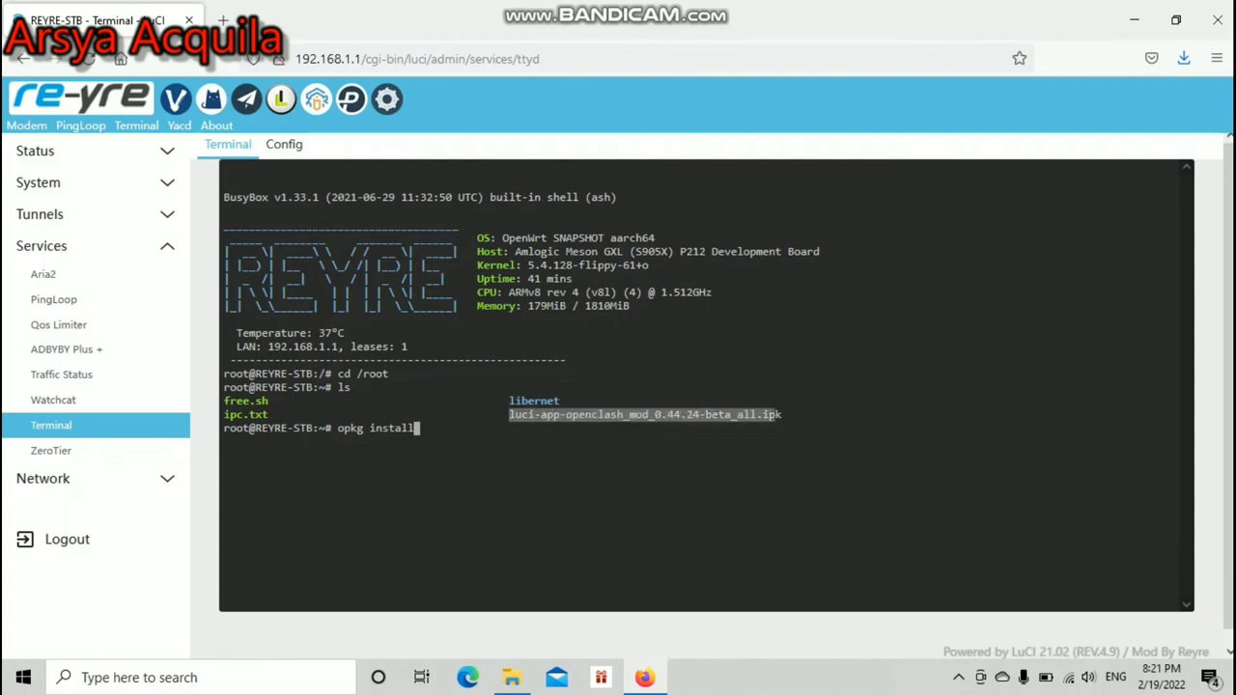
right_click(780, 414)
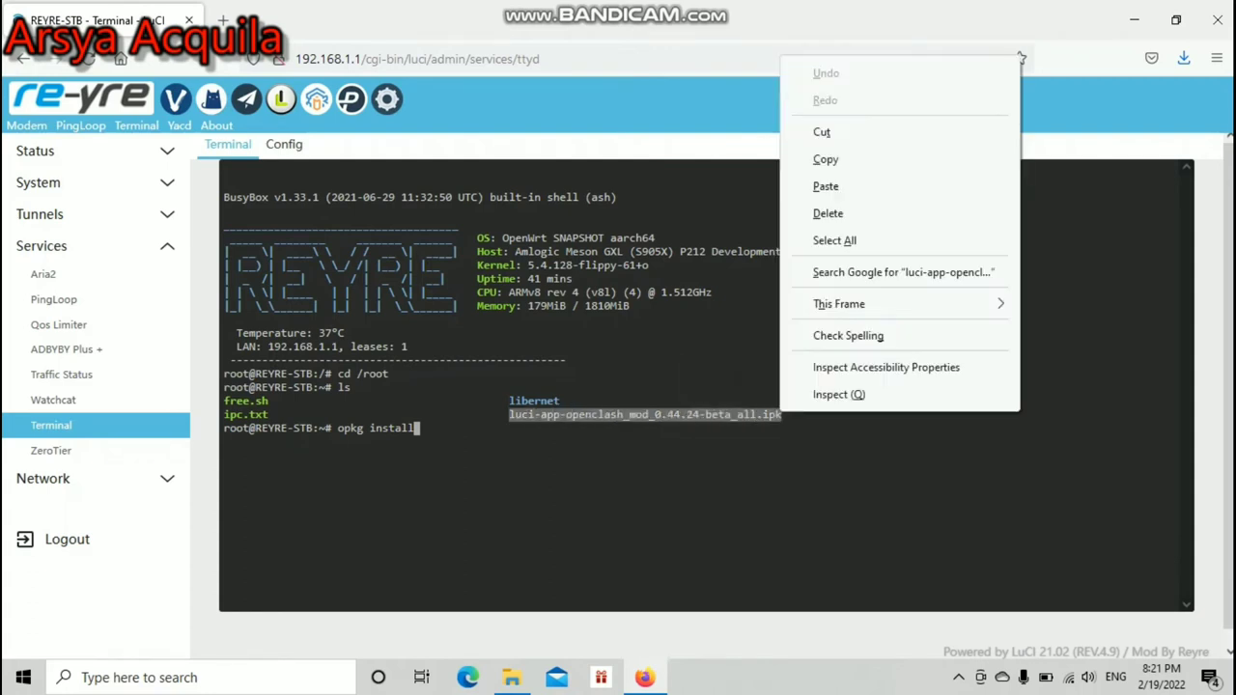
left_click(825, 159)
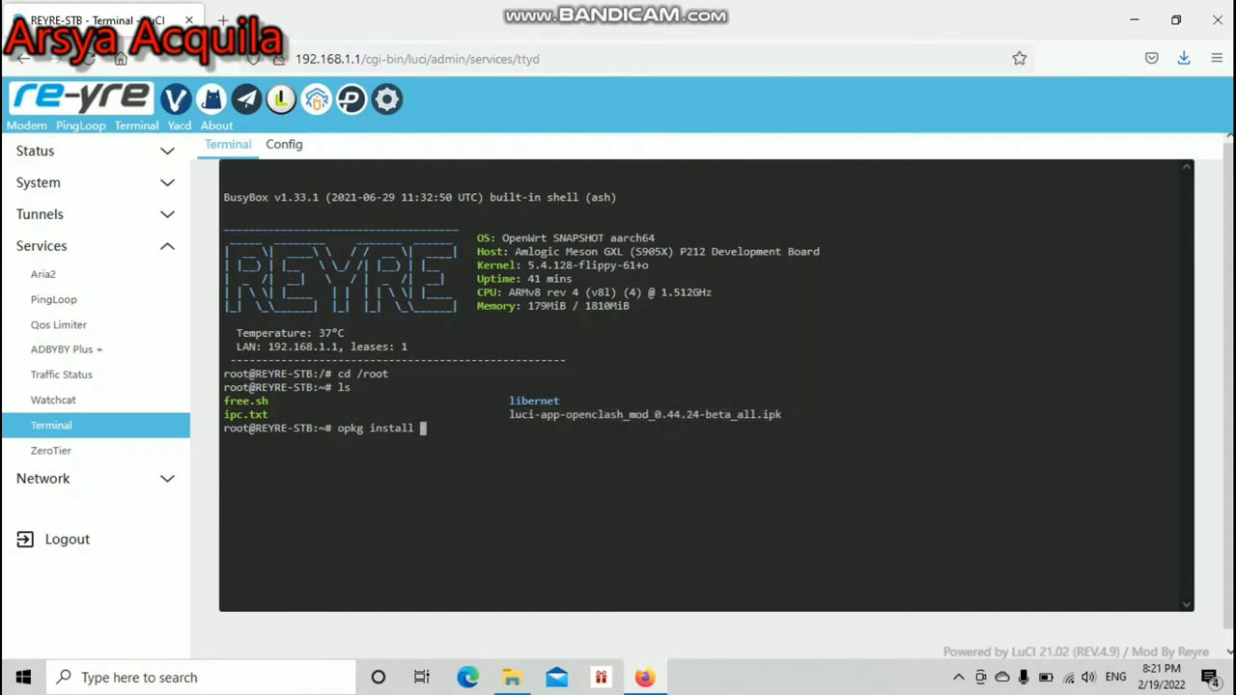
right_click(437, 105)
left_click(487, 233)
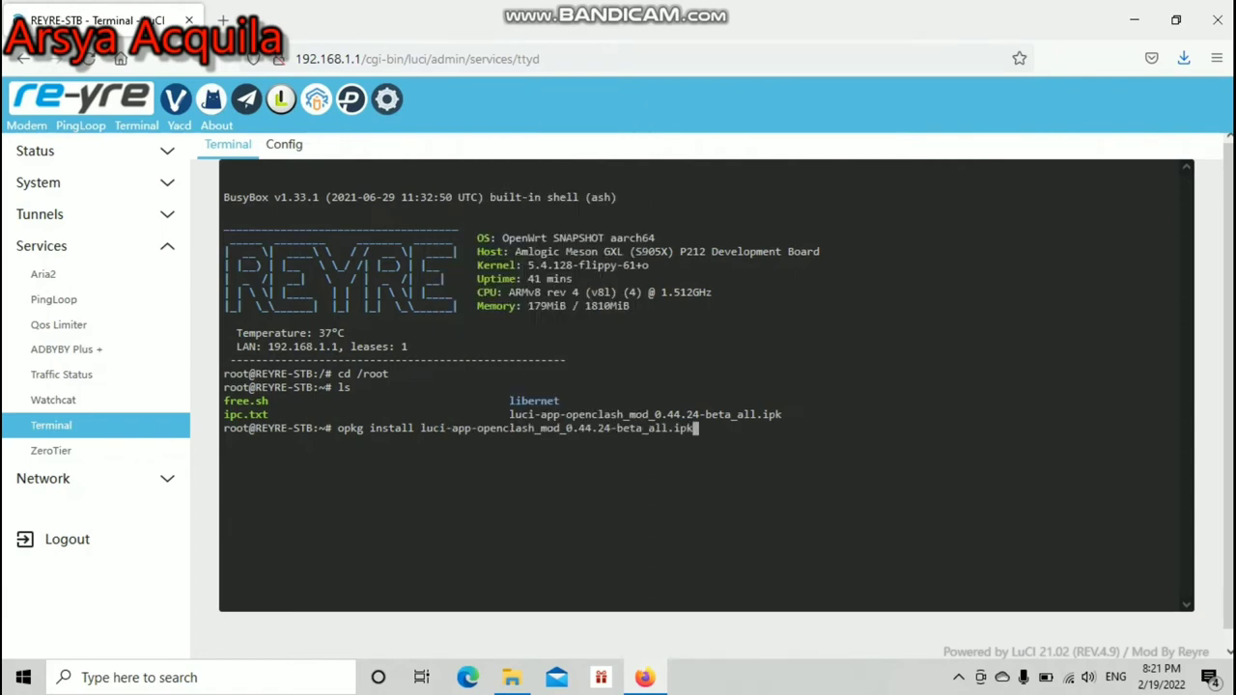
key("Return")
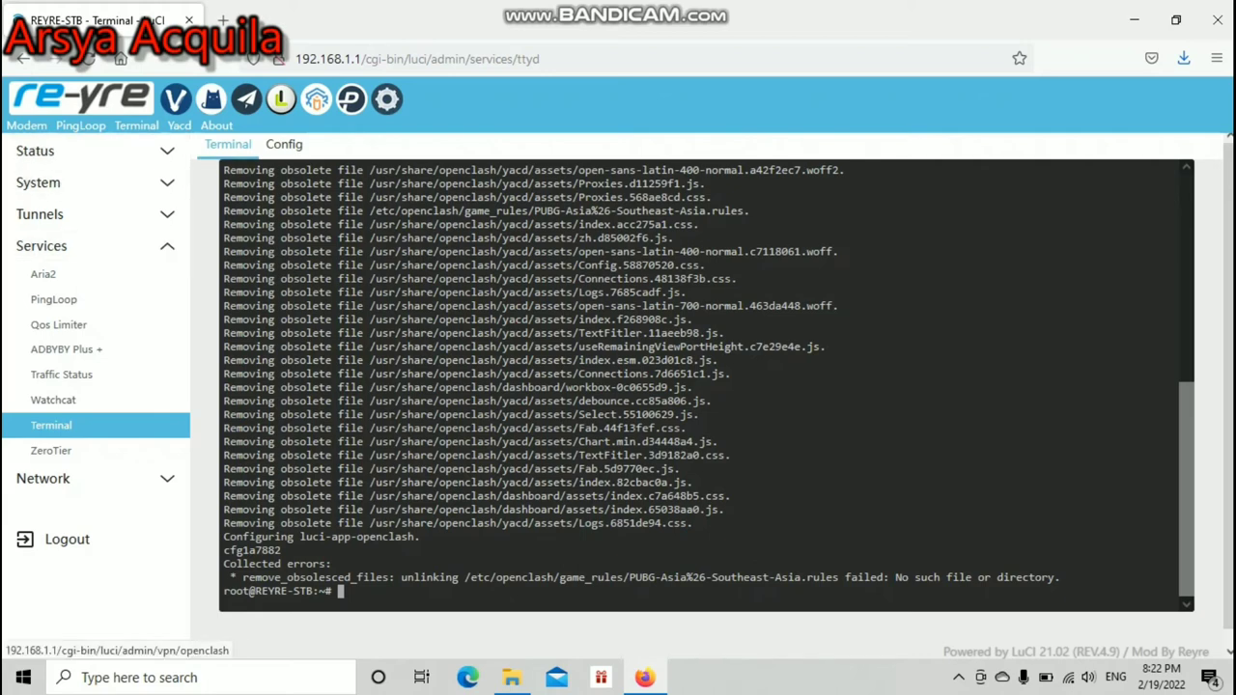
Leave the terminal for the OpenClash overview page and enable OpenClash
left_click(211, 99)
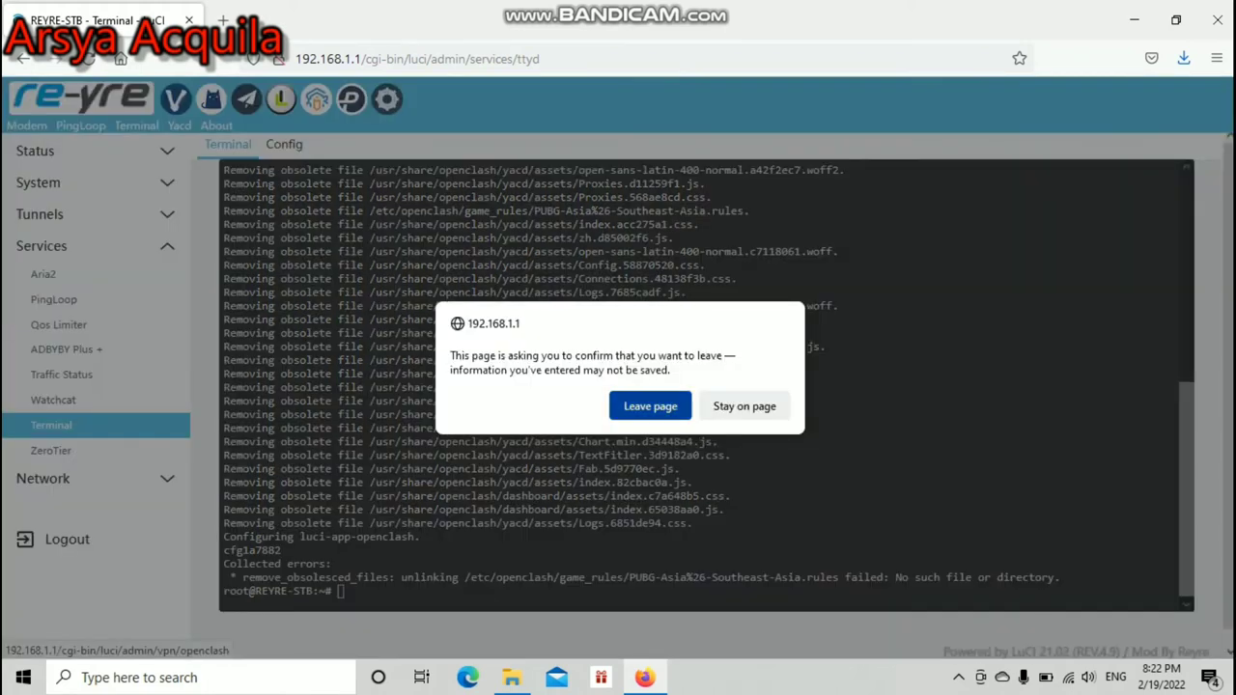
key("Return")
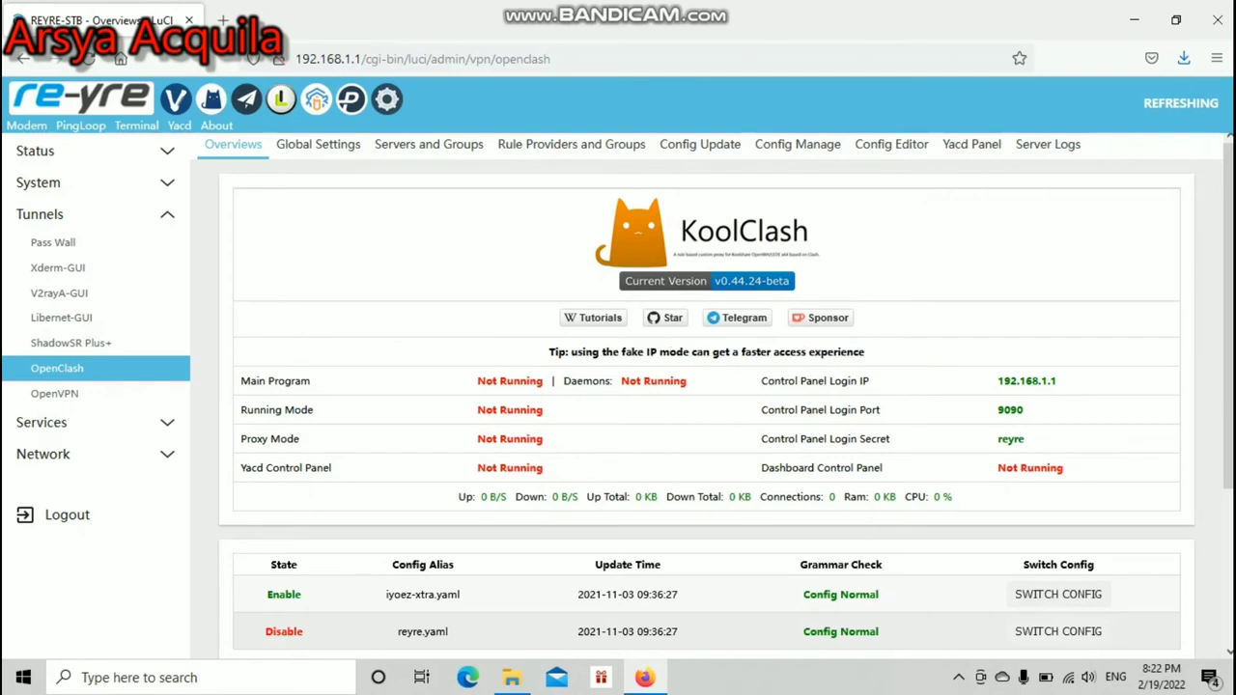
scroll(706, 396, "down", 2)
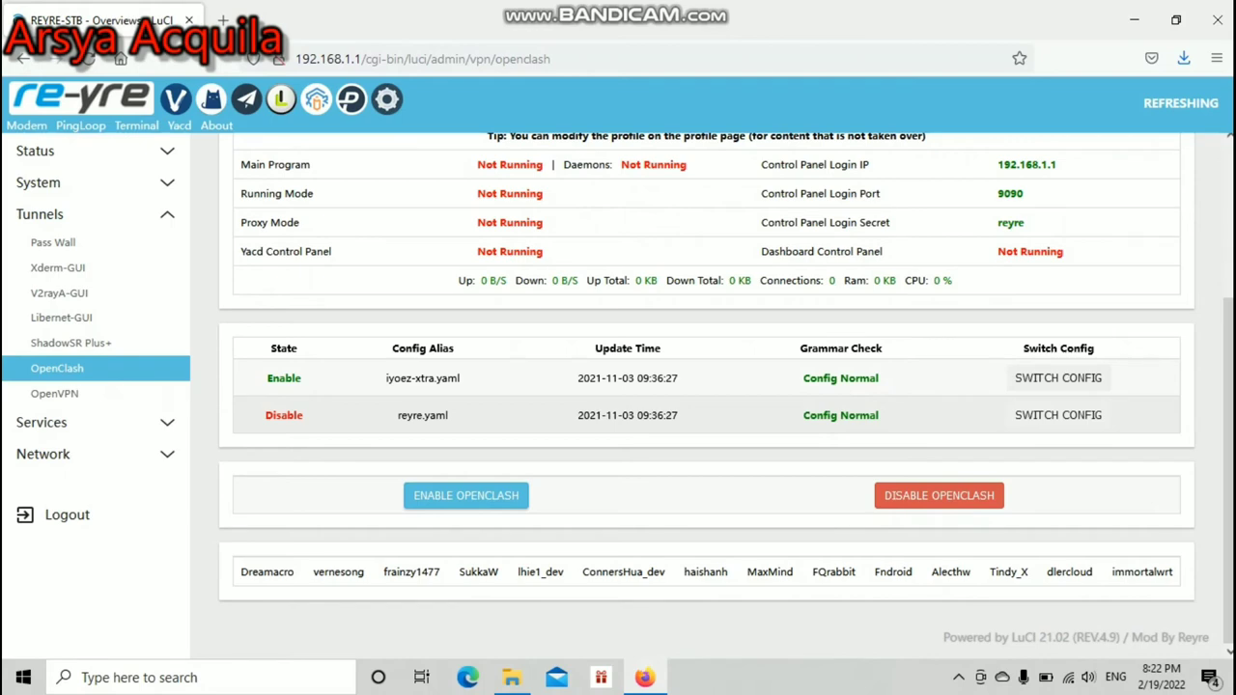
left_click(465, 496)
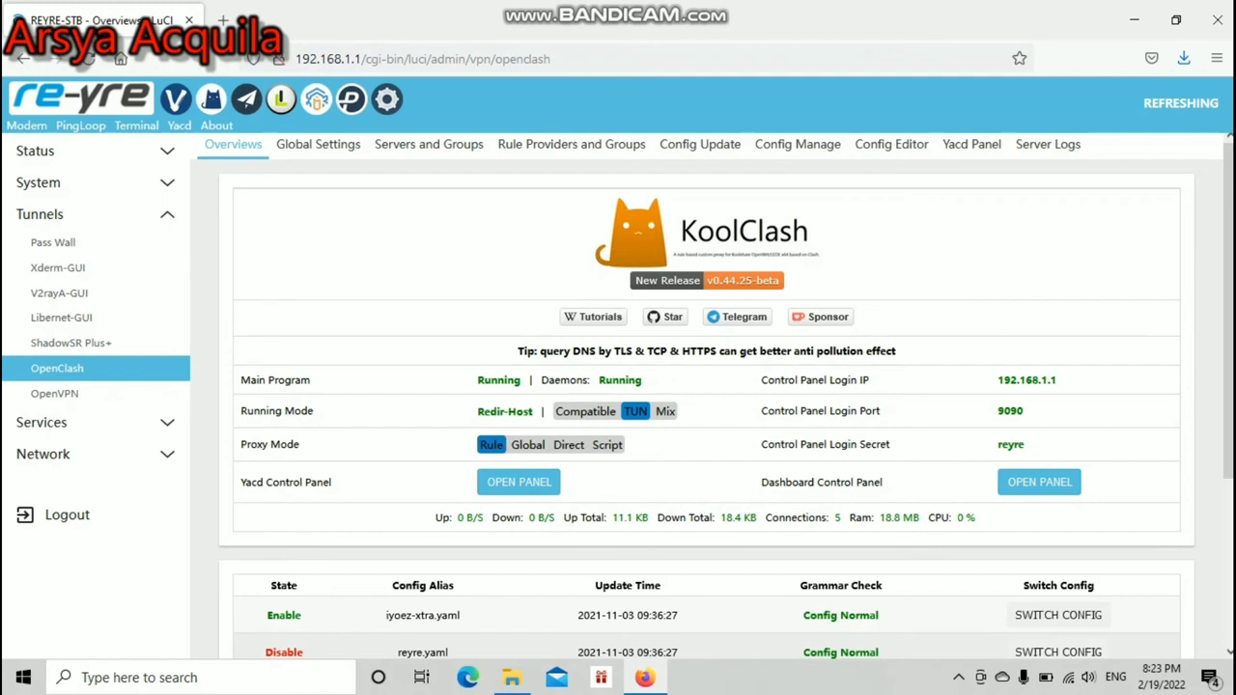
Open the Yacd control panel, examine its proxy groups and return to the OpenClash overview
left_click(518, 482)
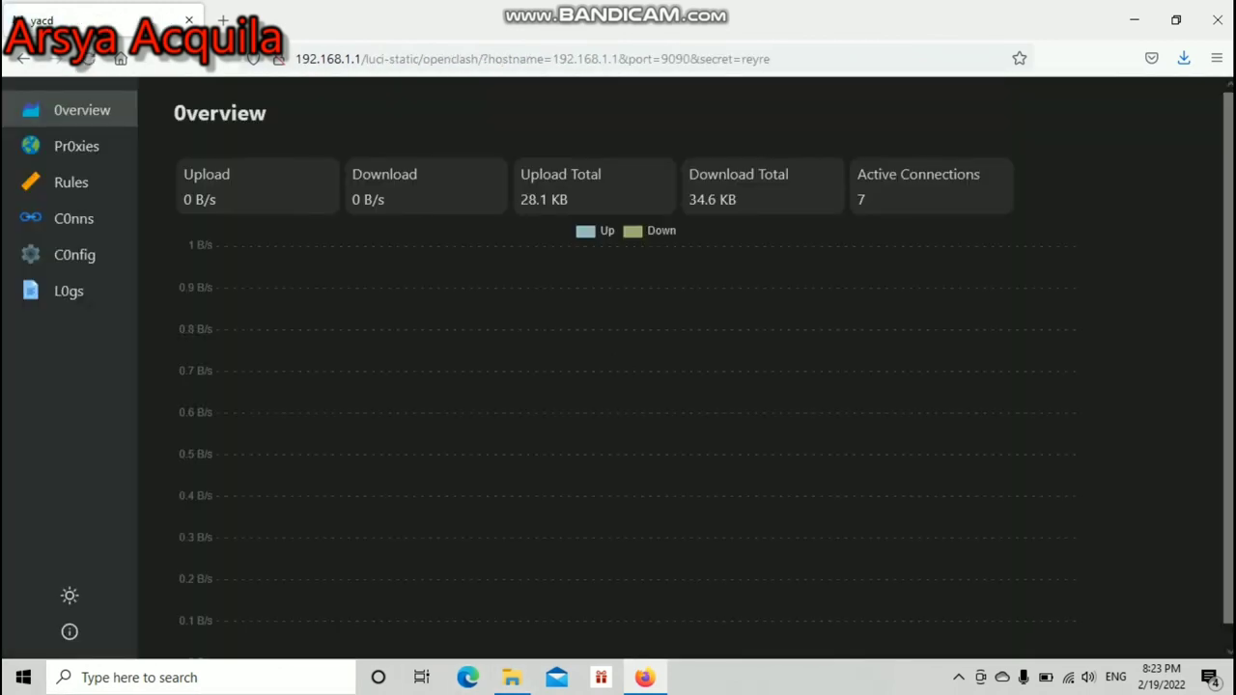
left_click(77, 146)
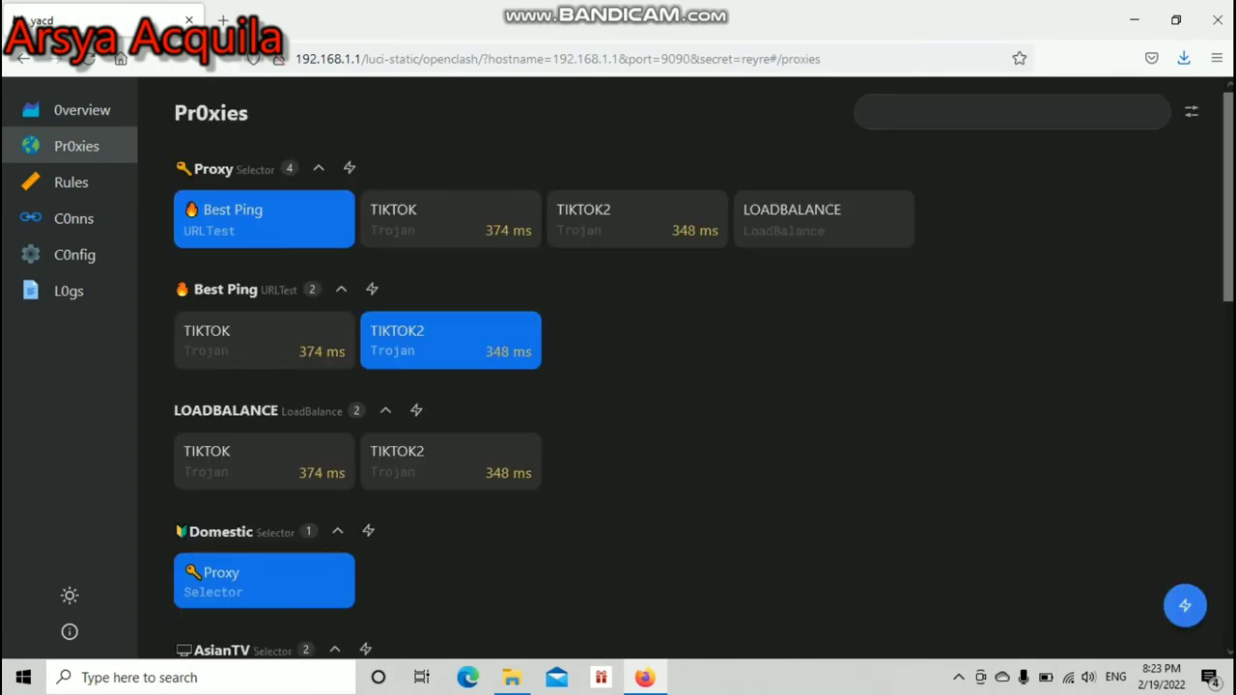
scroll(675, 367, "down", 10)
scroll(676, 367, "up", 9)
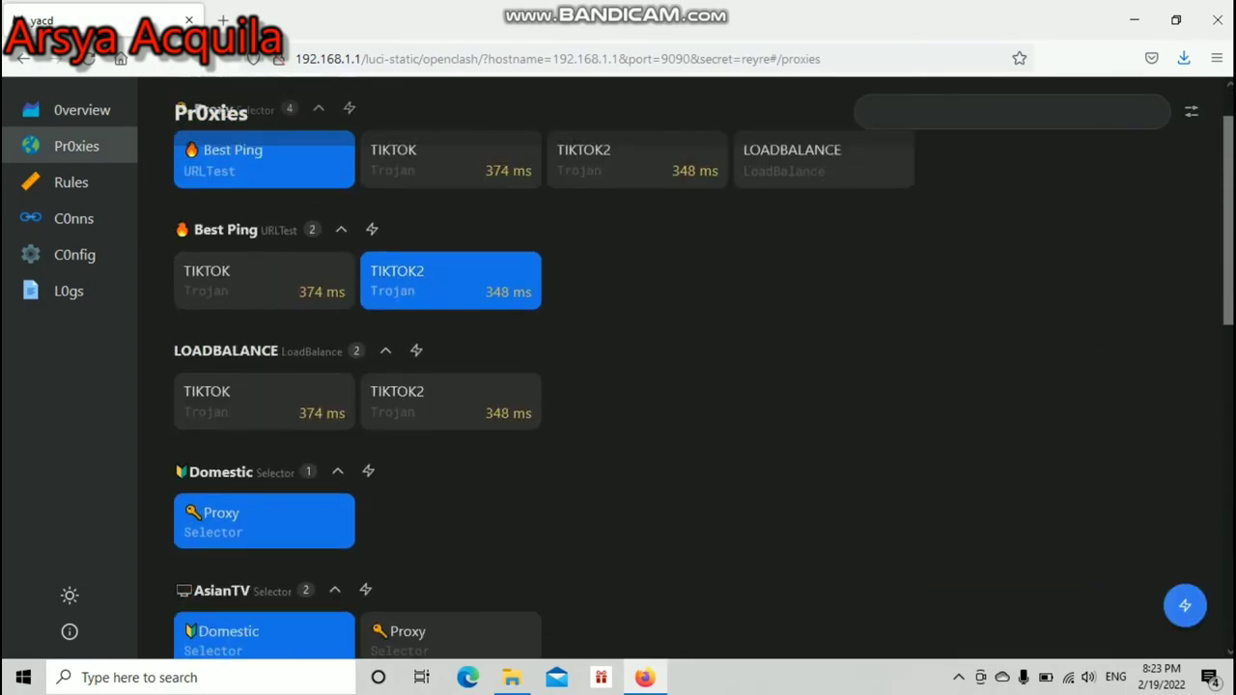
left_click(24, 59)
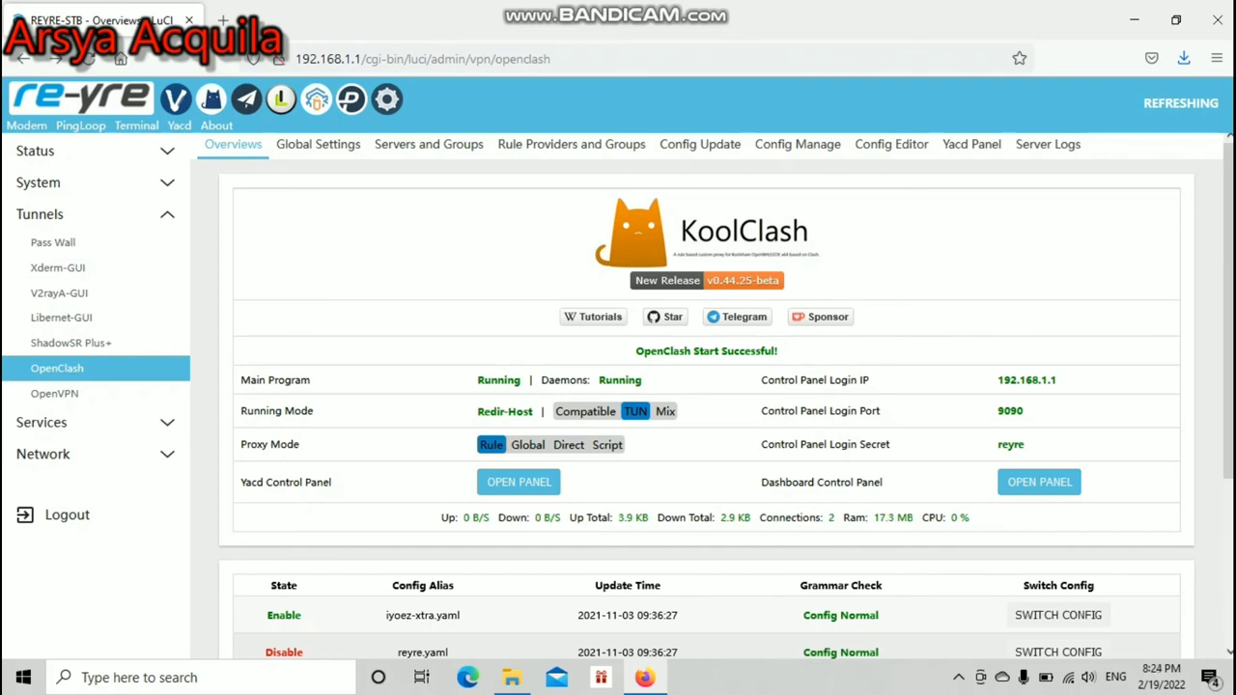
Dismiss the TeamViewer error dialog and review the running status and config list on the OpenClash overview
scroll(712, 396, "down", 3)
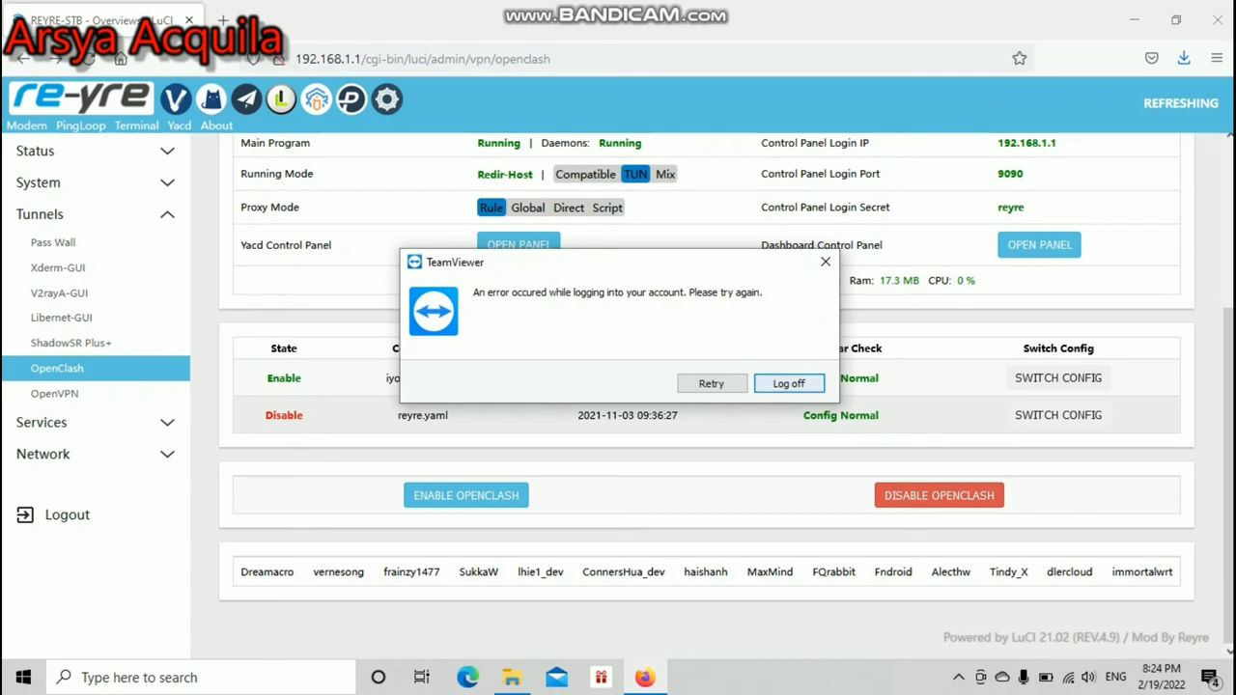
left_click(825, 262)
scroll(826, 262, "up", 2)
scroll(705, 386, "up", 1)
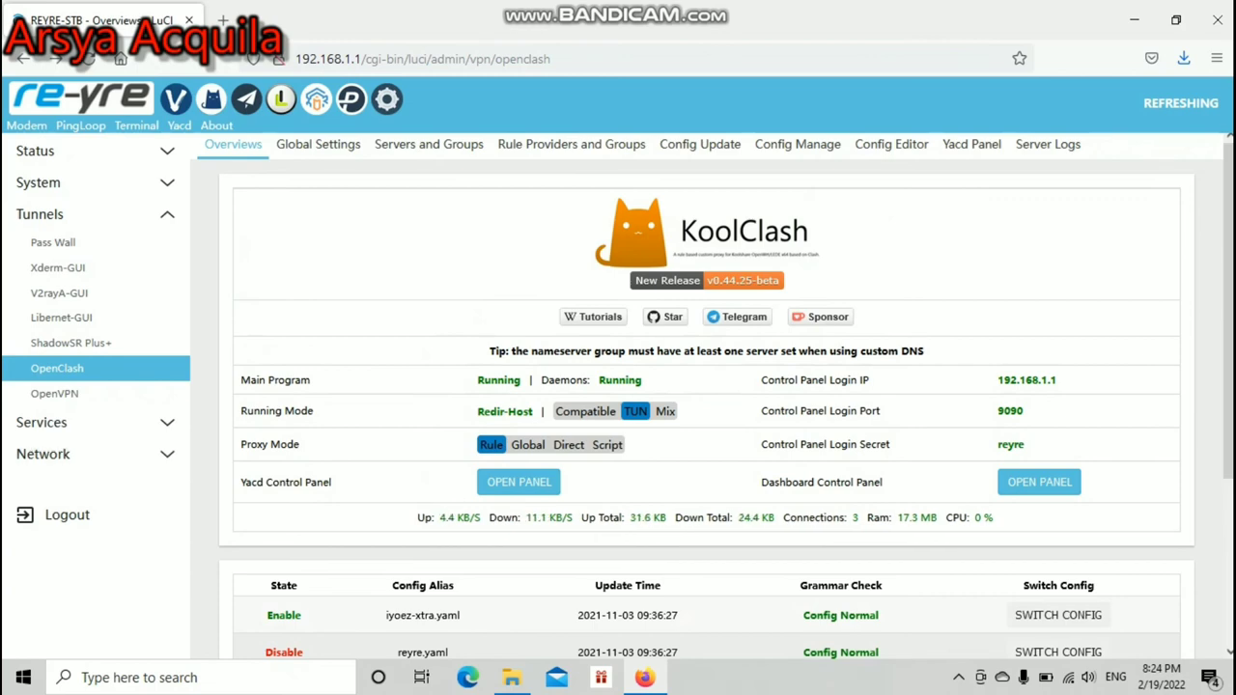
scroll(705, 386, "down", 2)
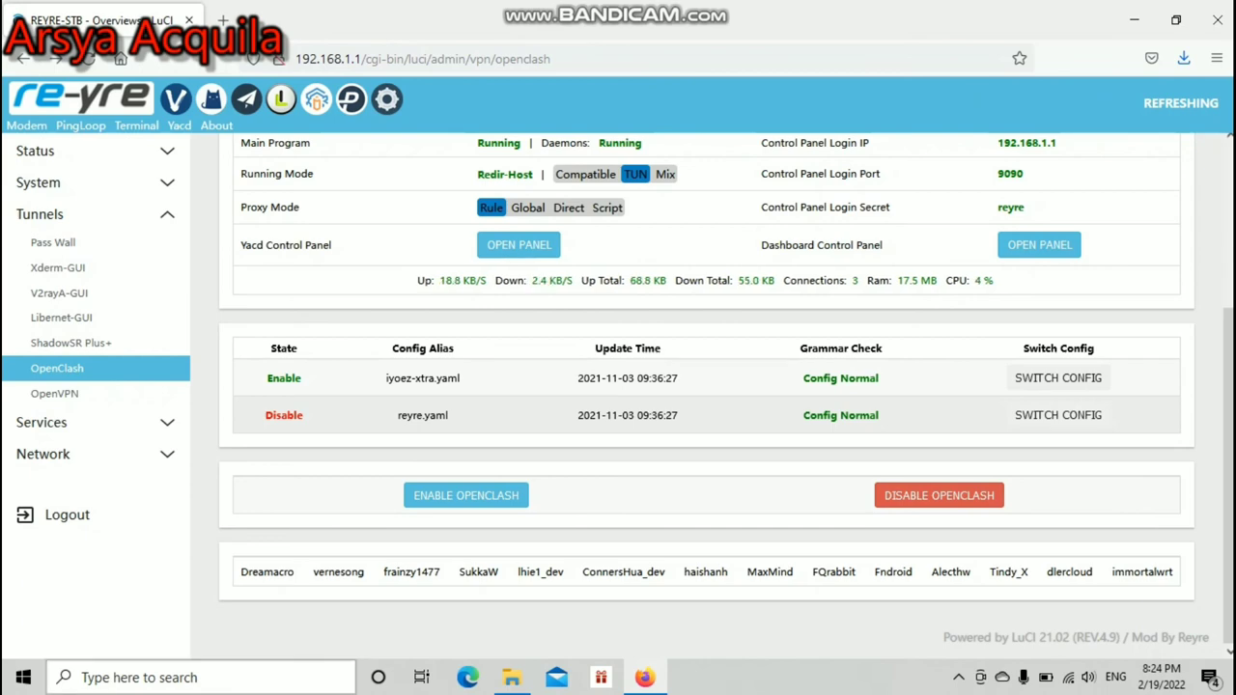
scroll(705, 386, "up", 2)
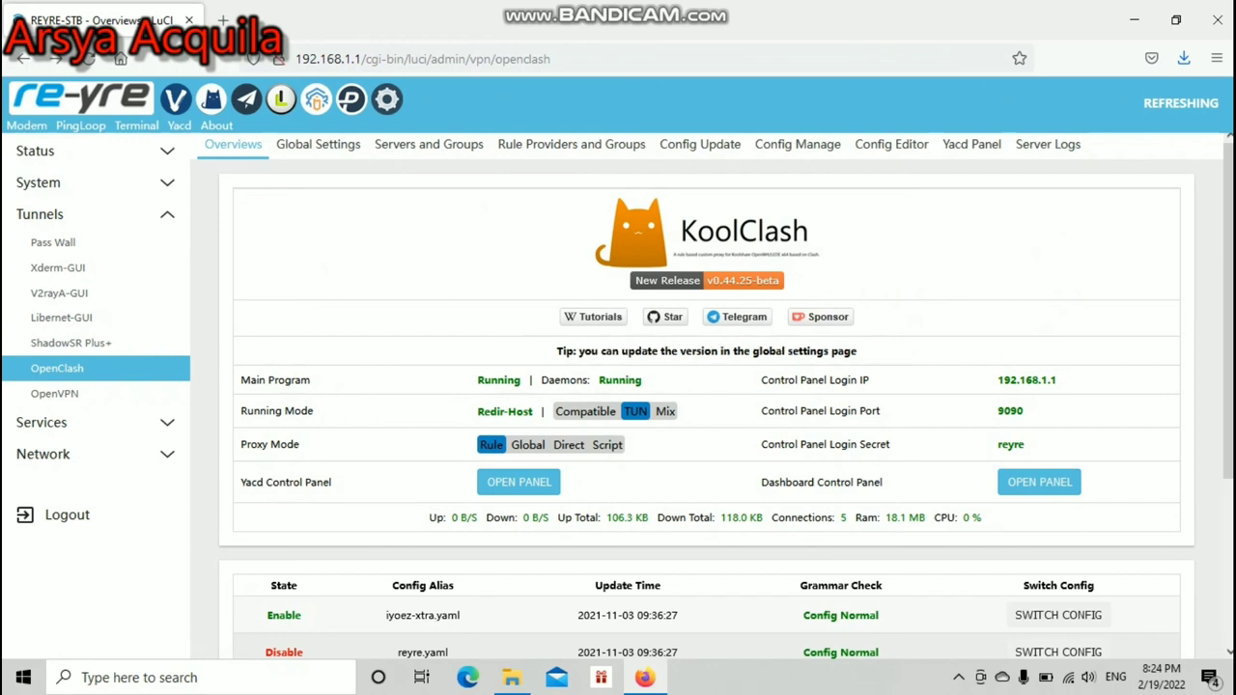
scroll(706, 386, "down", 3)
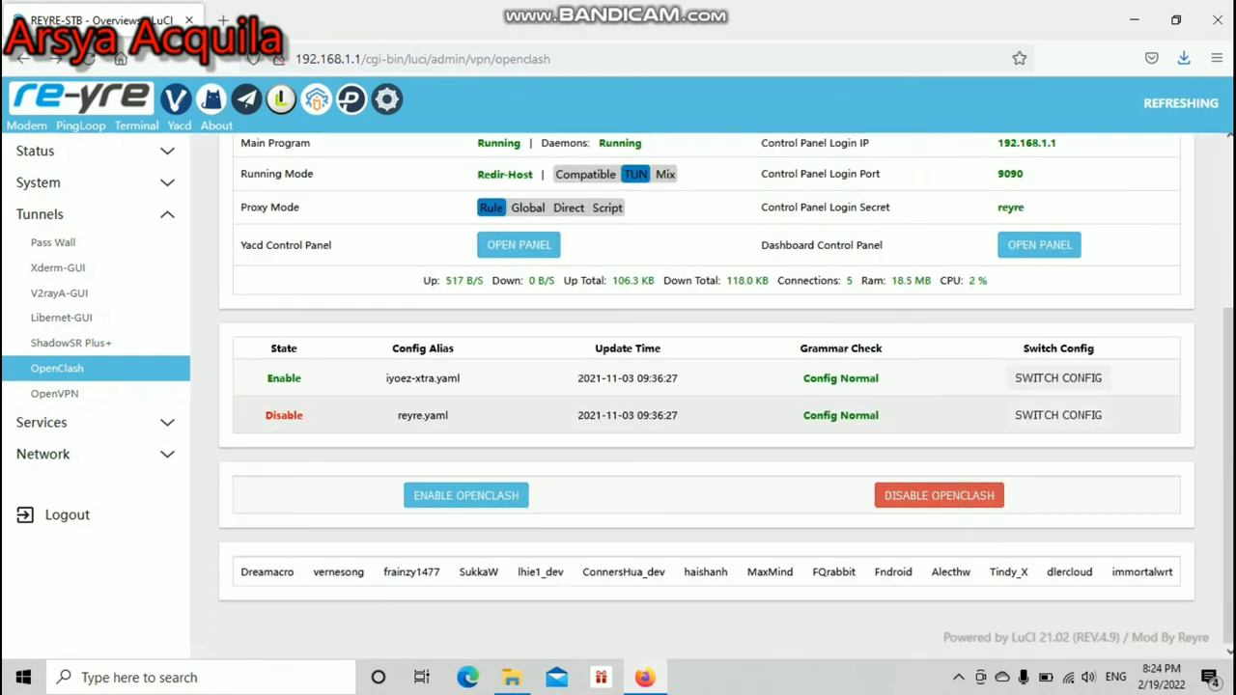
scroll(707, 387, "up", 3)
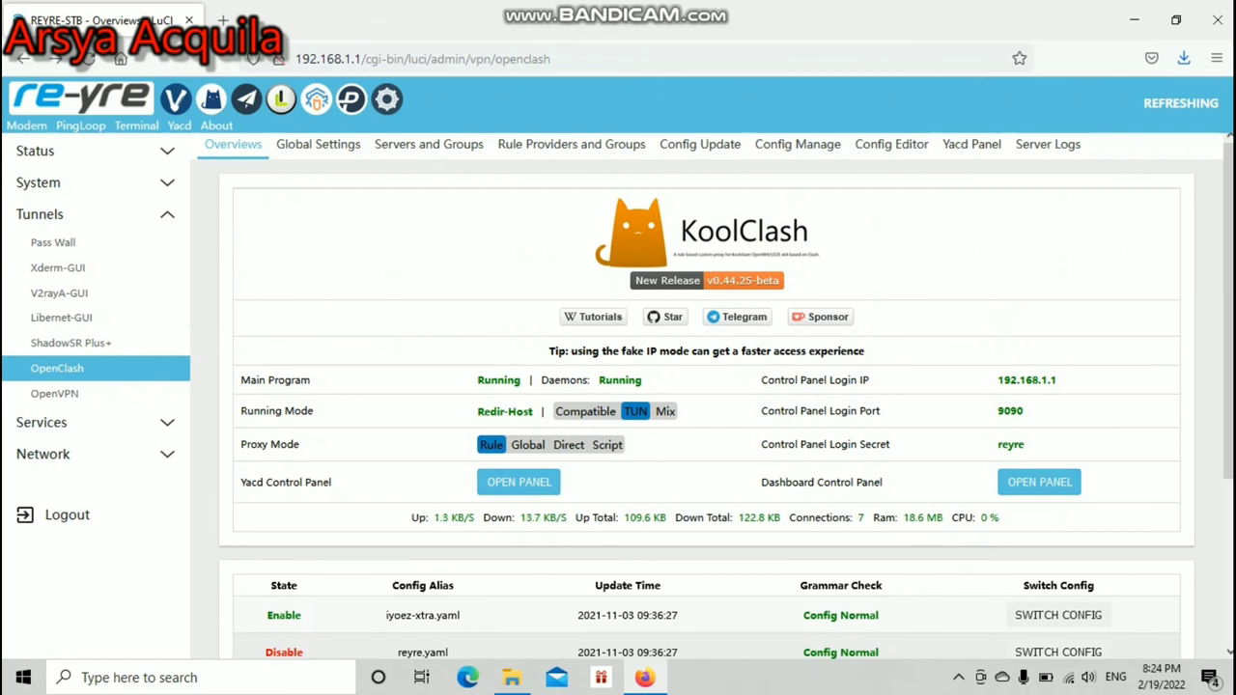